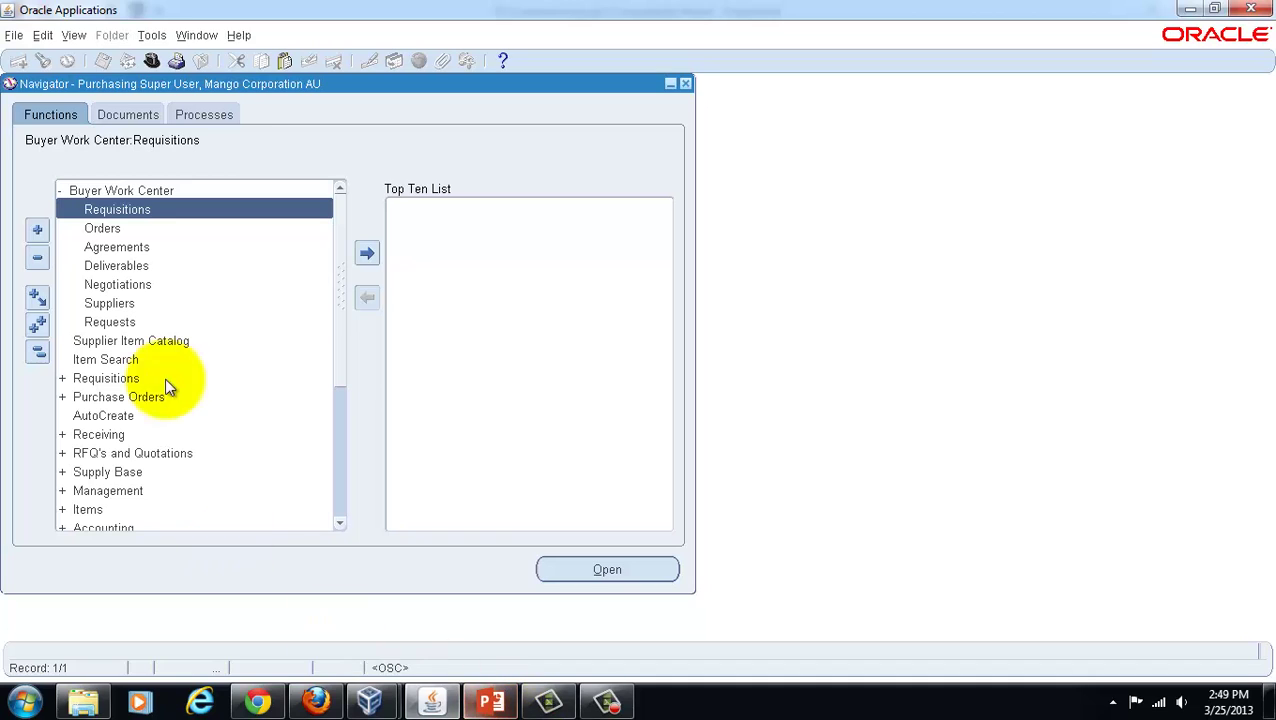
left_click(33, 360)
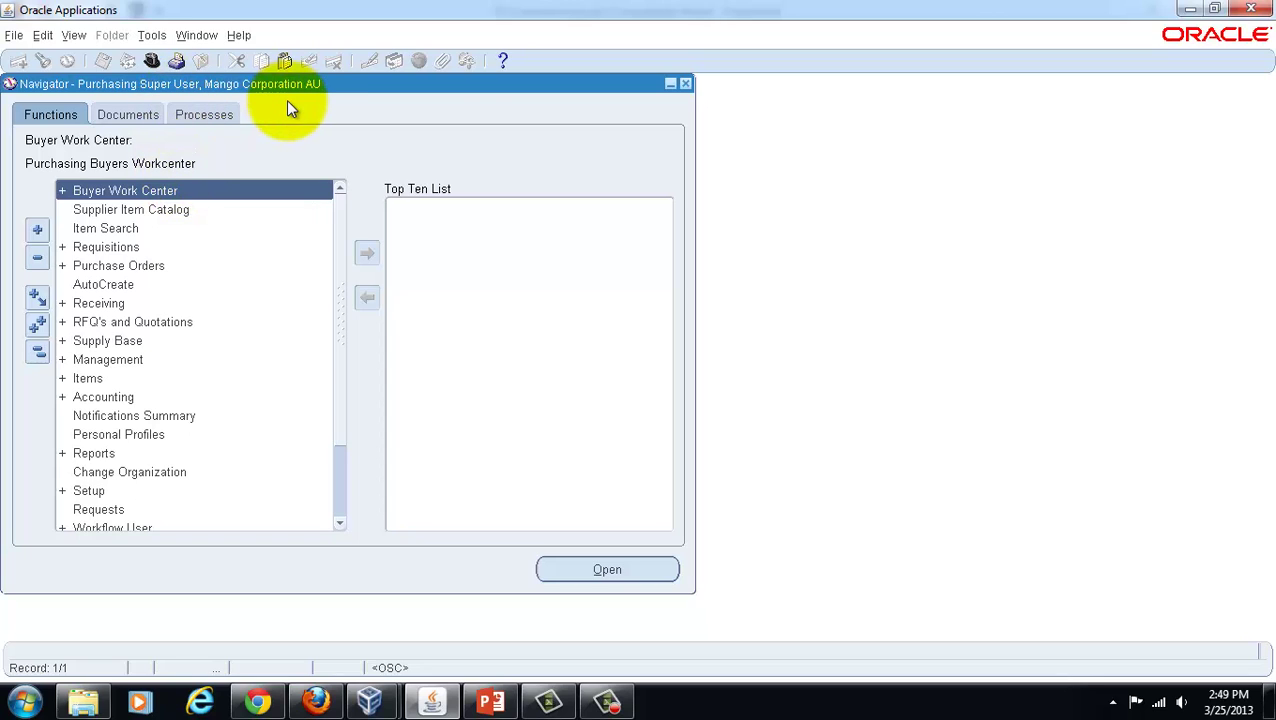
double_click(117, 195)
left_click(170, 213)
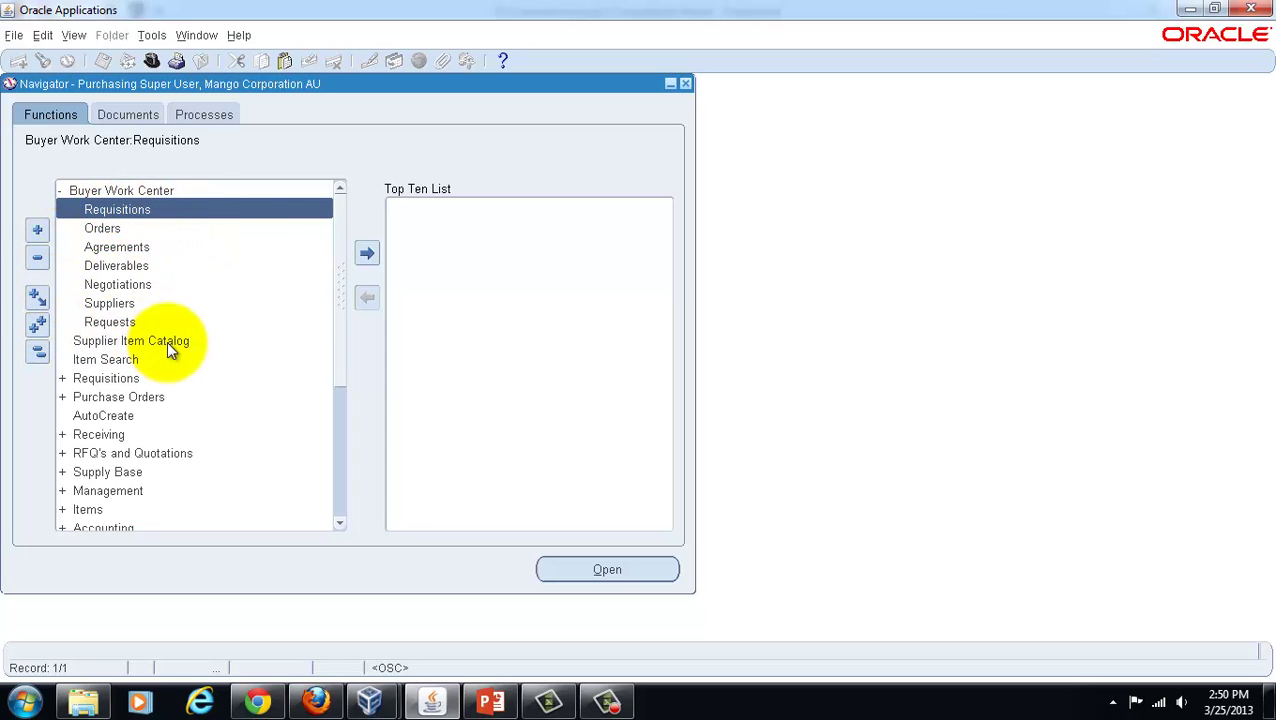
left_click(106, 232)
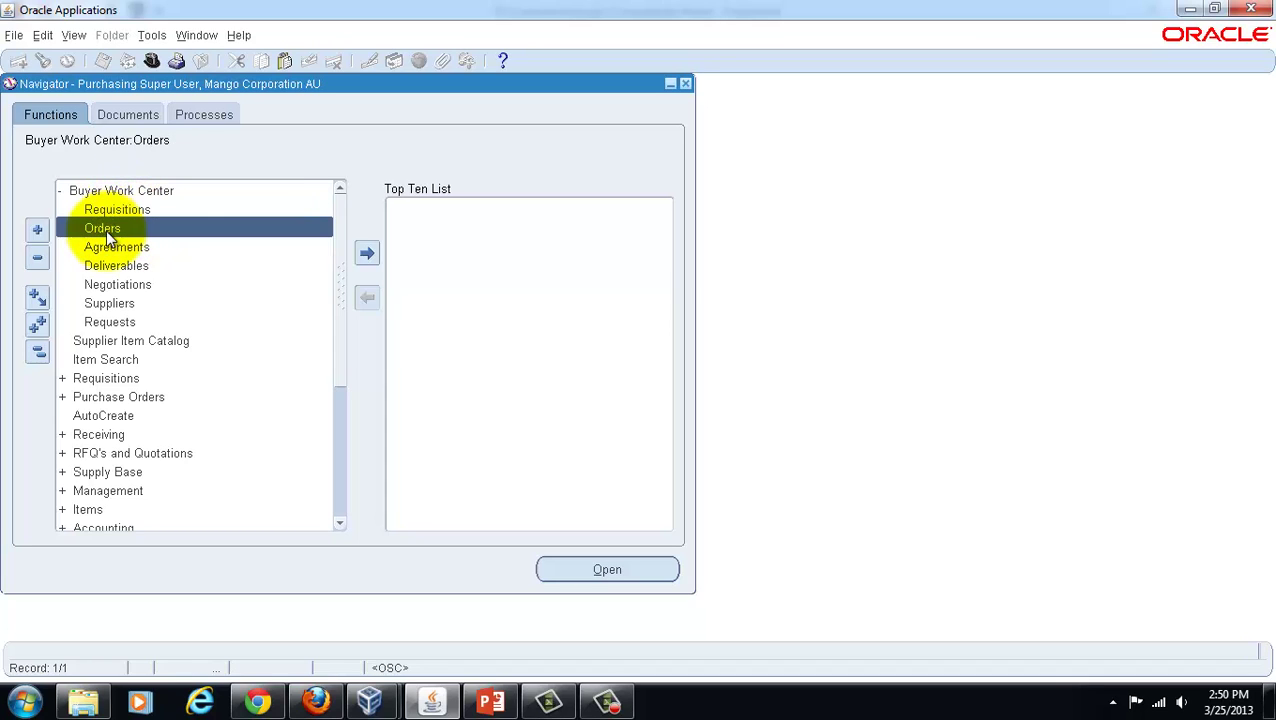
left_click(110, 212)
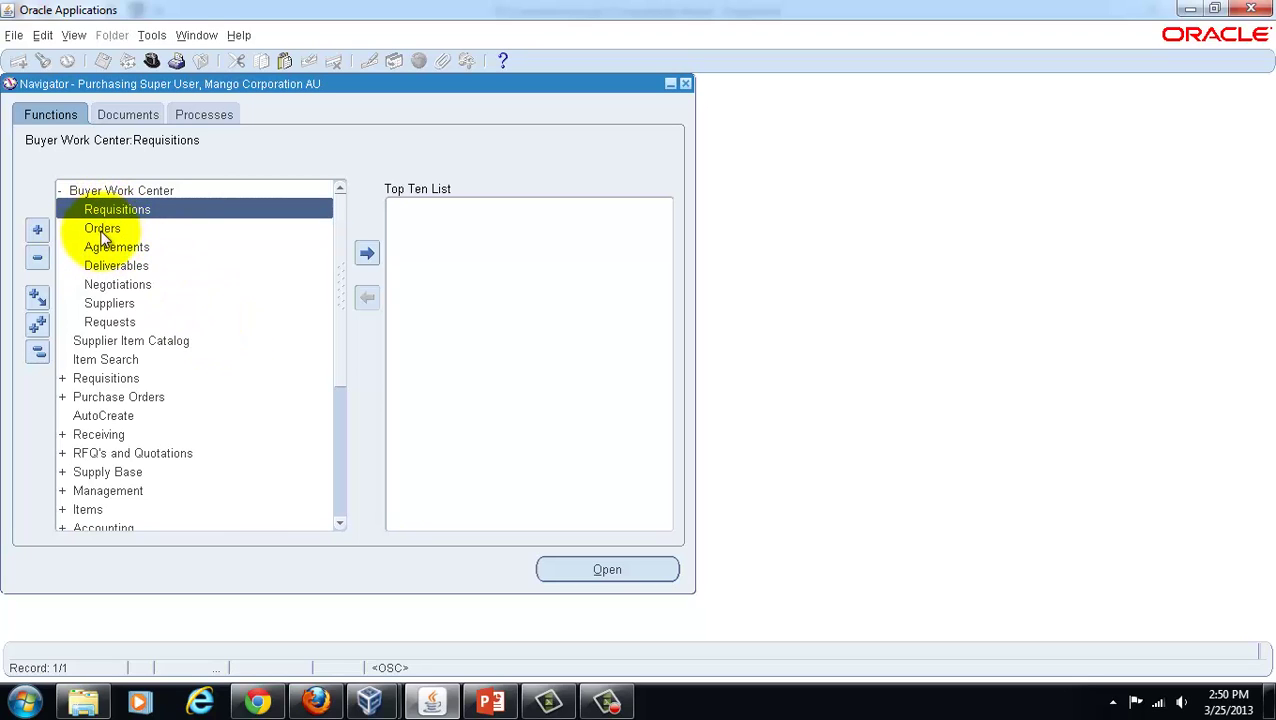
- Open Demand Workbench, keep Document Builder on New Order, and run My Requisitions (no results)
double_click(127, 209)
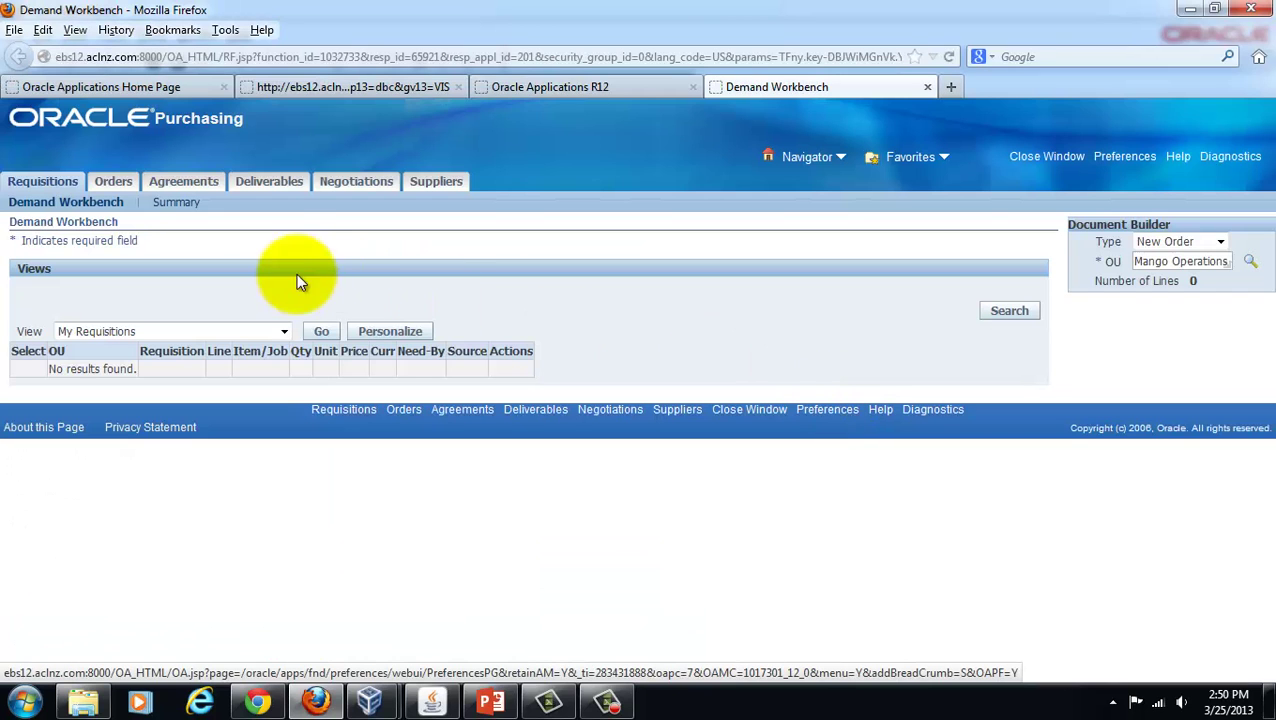
left_click(432, 702)
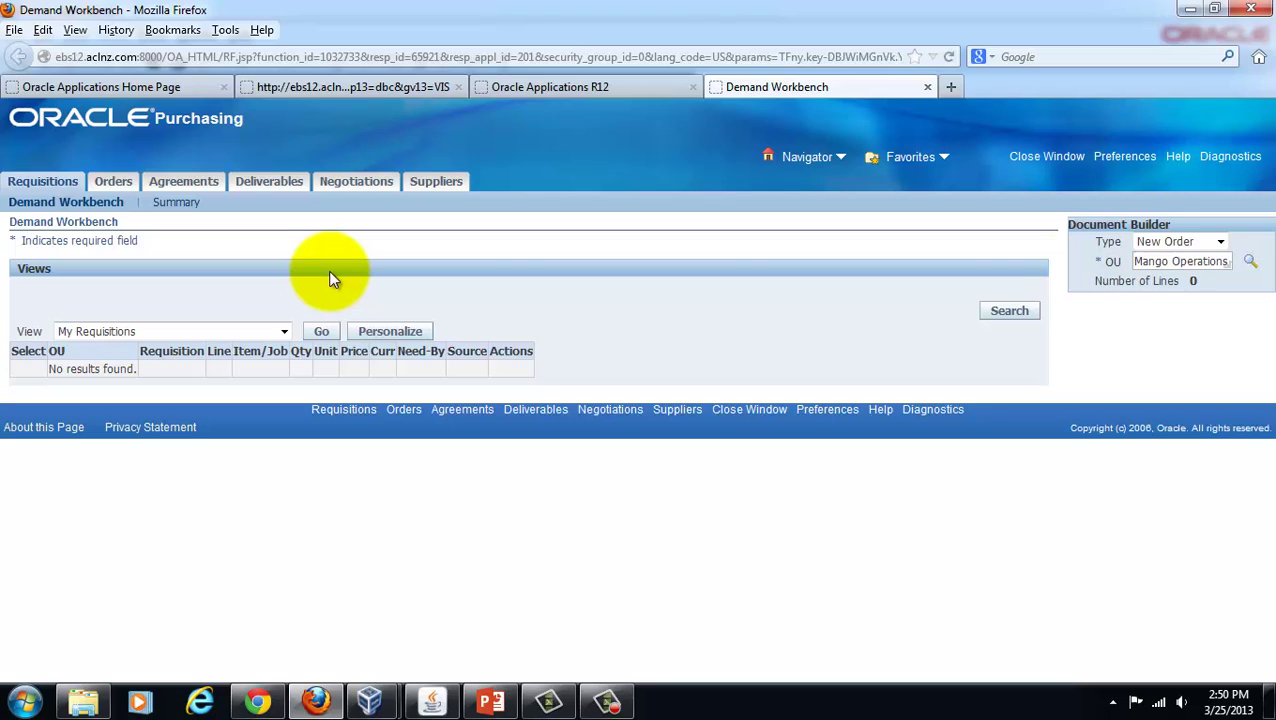
left_click(1221, 244)
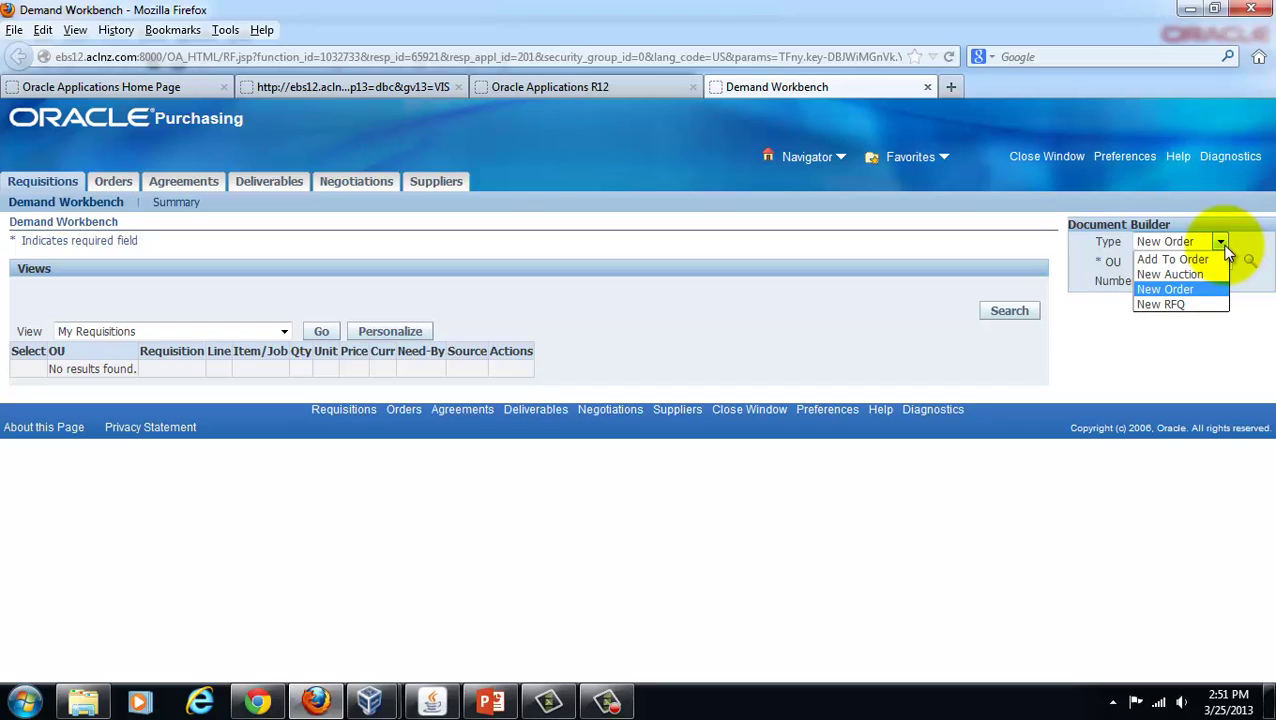
left_click(1222, 244)
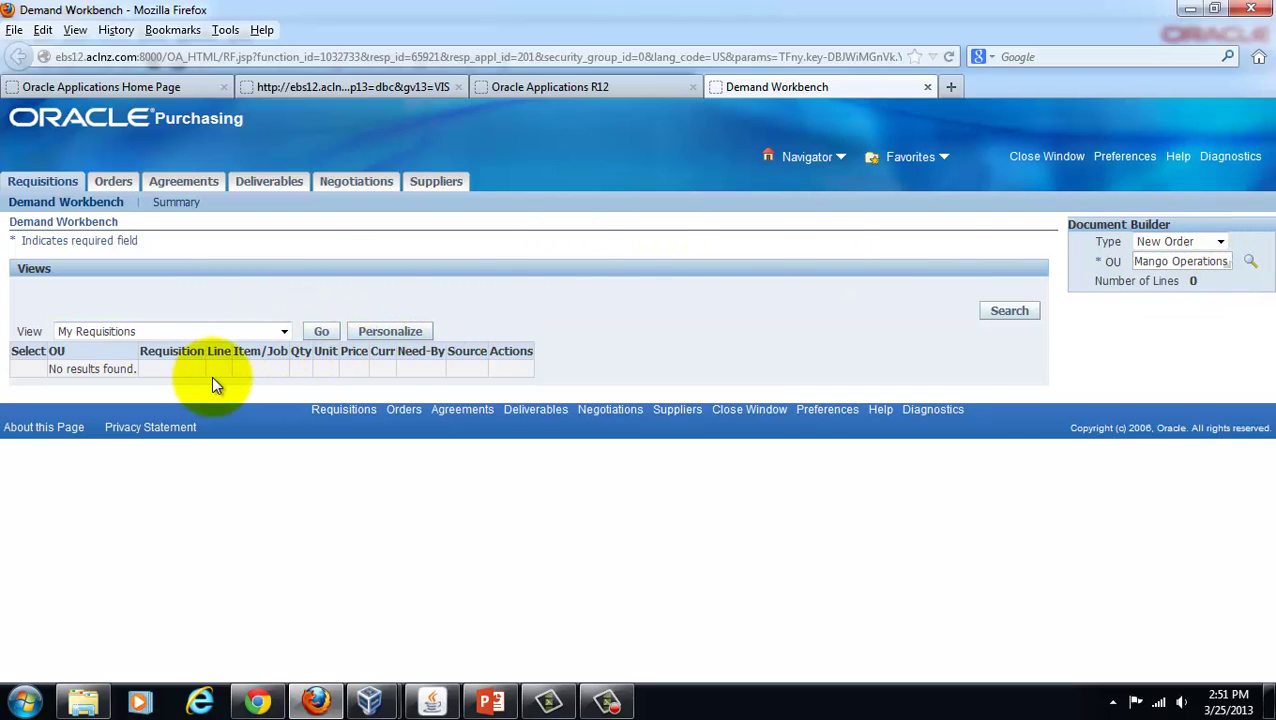
left_click(319, 340)
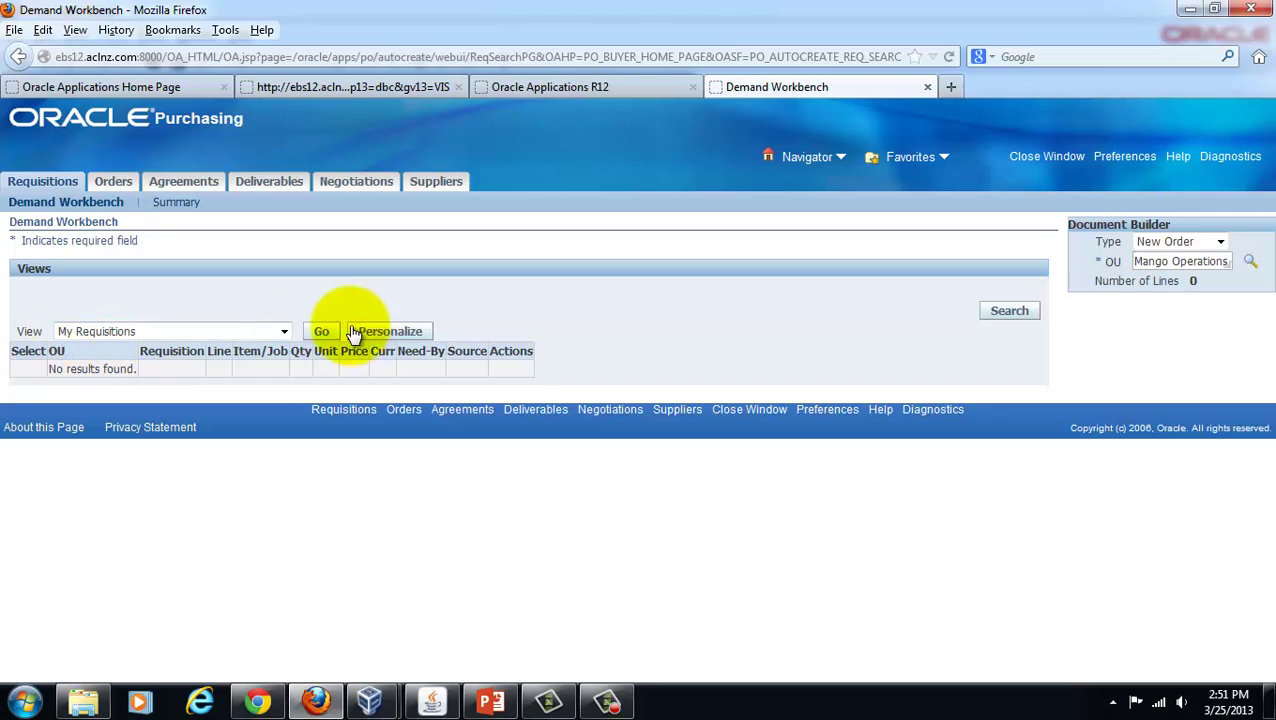
left_click(284, 334)
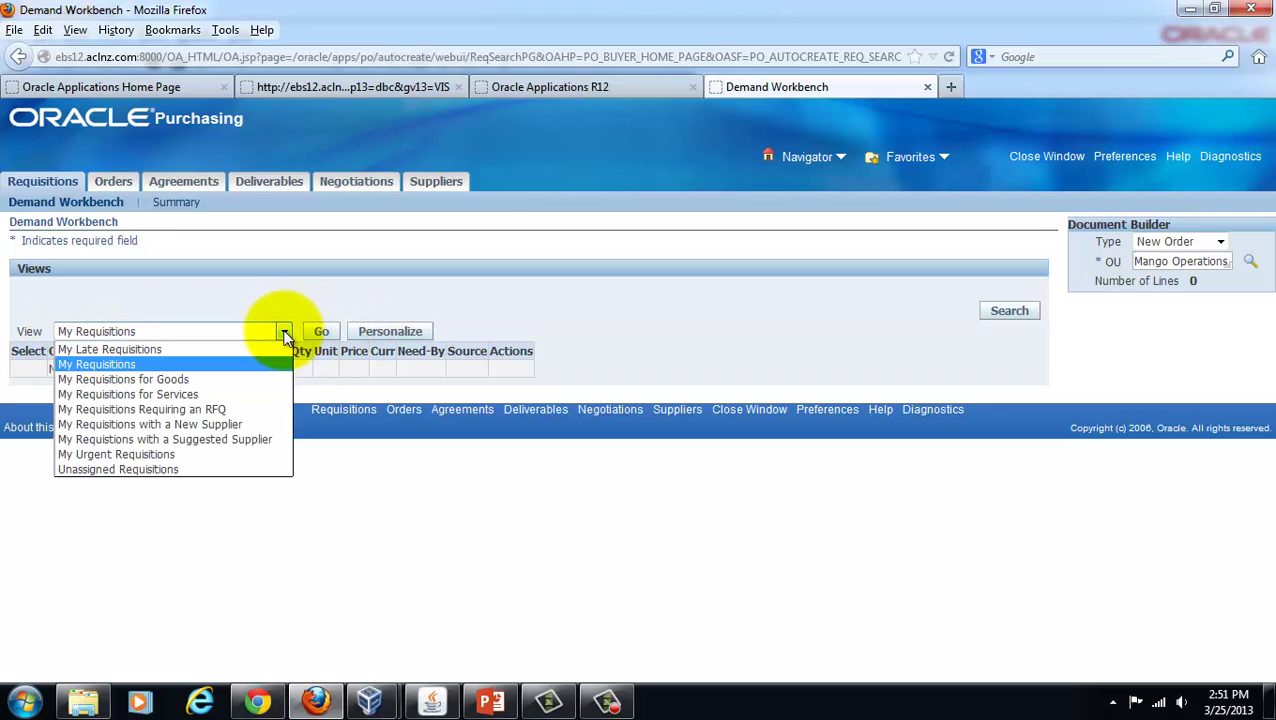
left_click(284, 336)
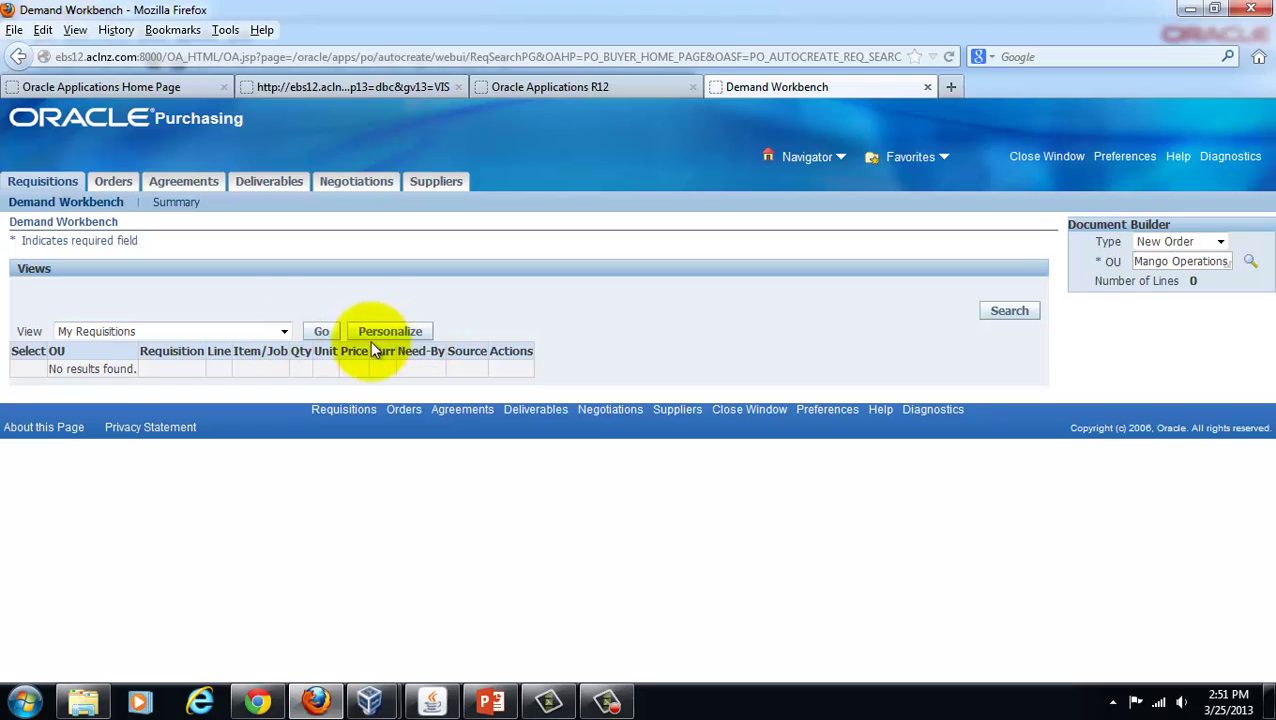
- Run a detailed buyer requisition search, then check the Document Builder type list
left_click(1016, 314)
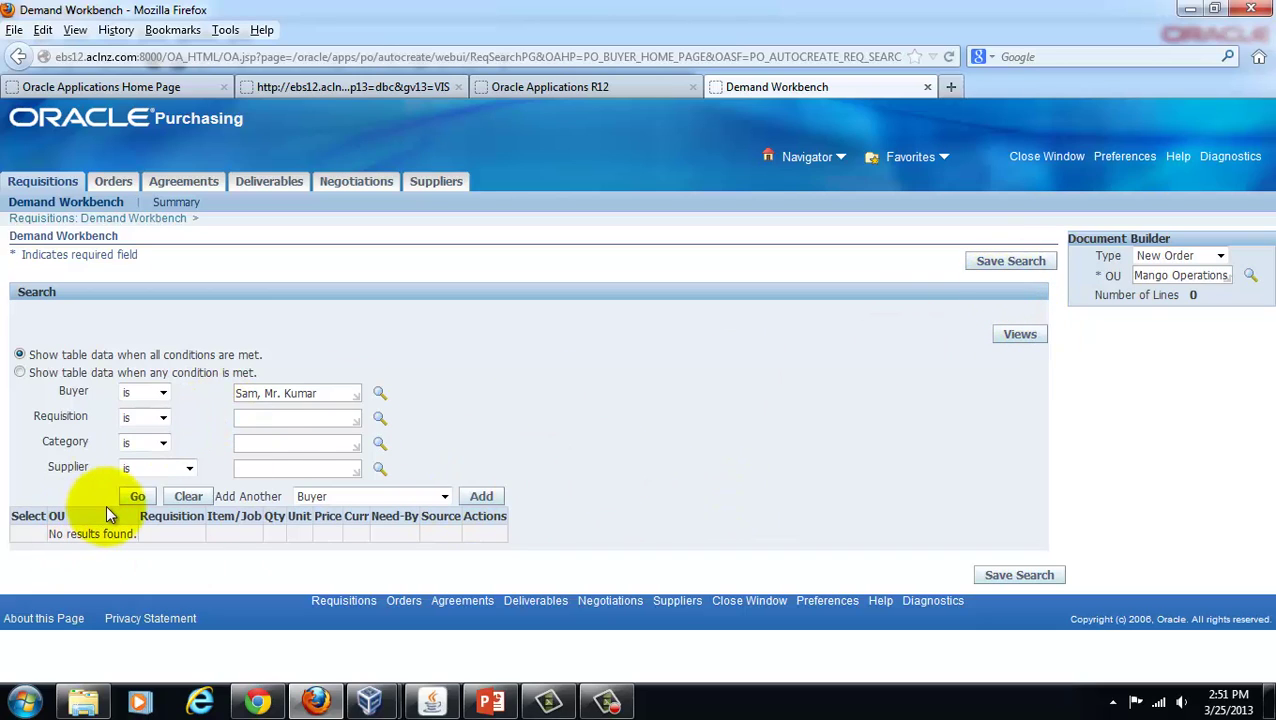
left_click(139, 499)
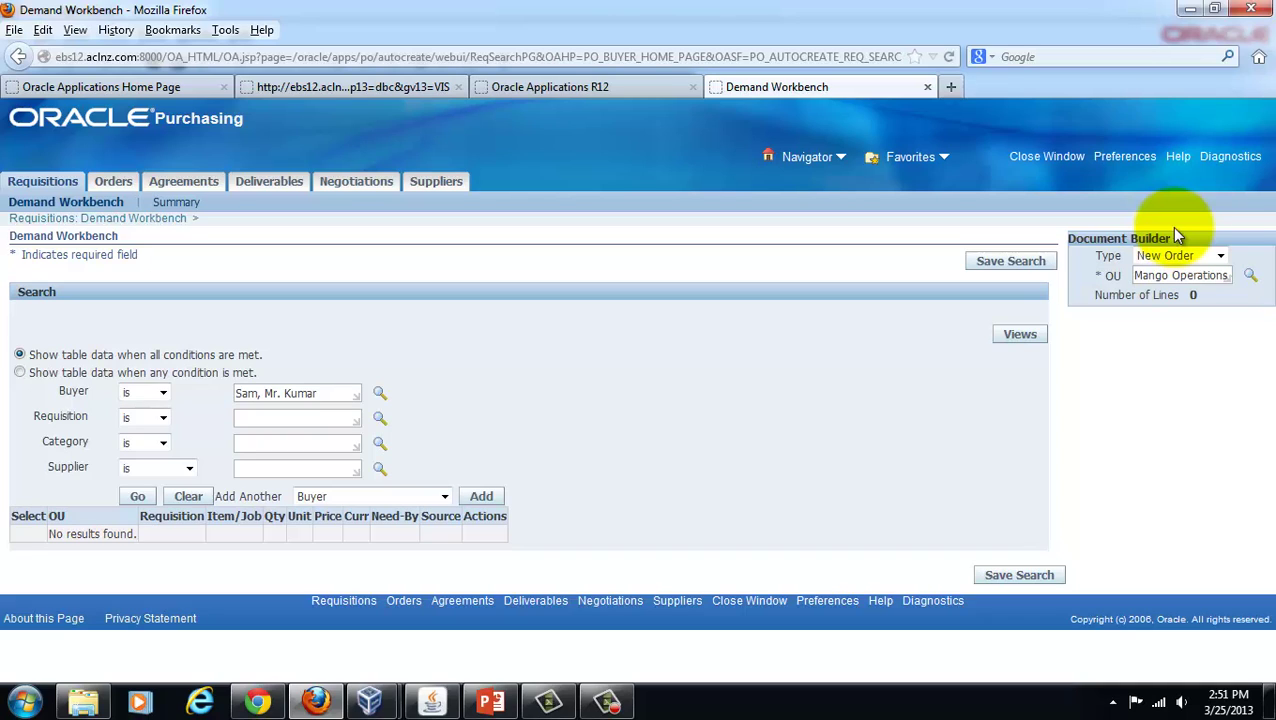
left_click(1220, 258)
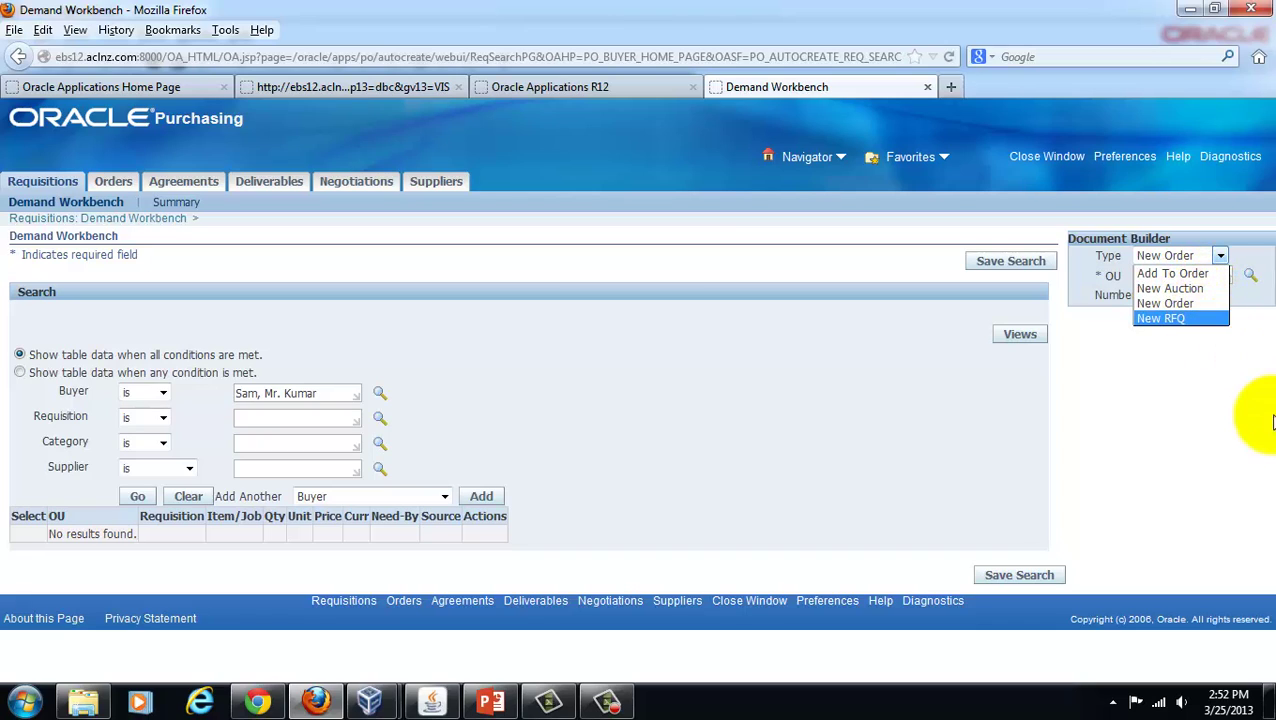
left_click(1160, 412)
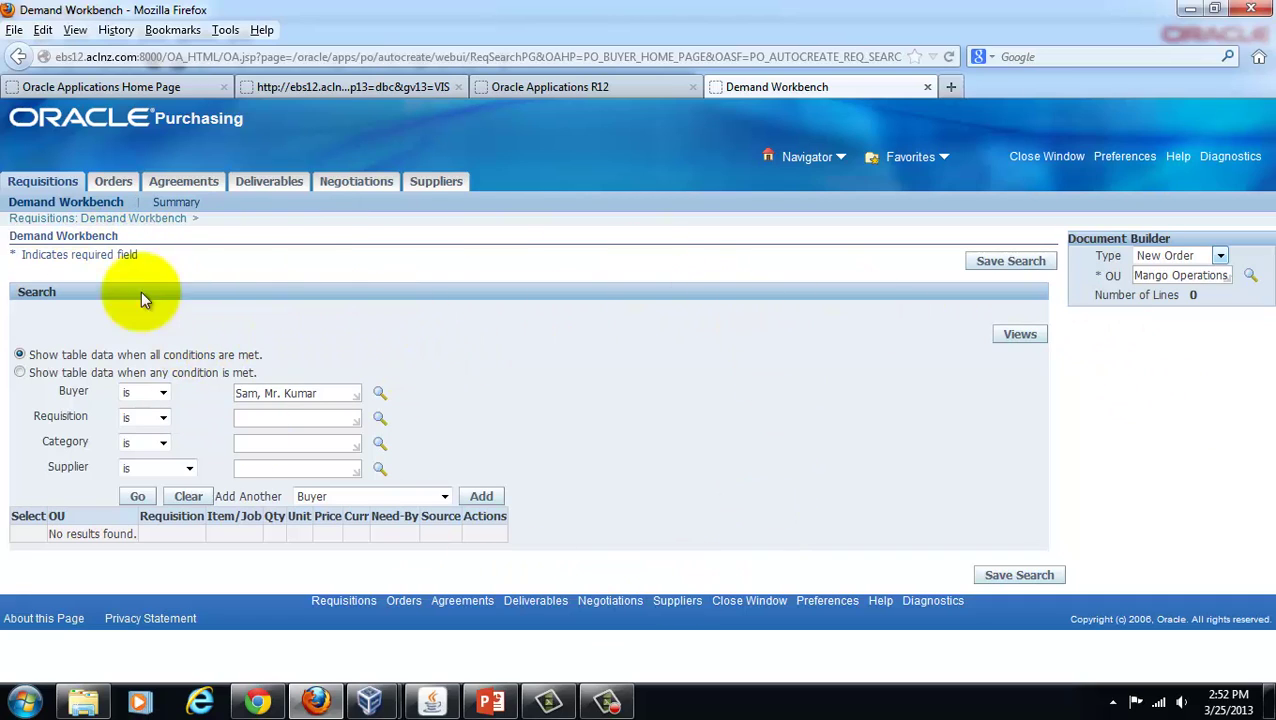
- Open the Orders page listing incomplete order 4004 and pick More... as the create type
left_click(114, 190)
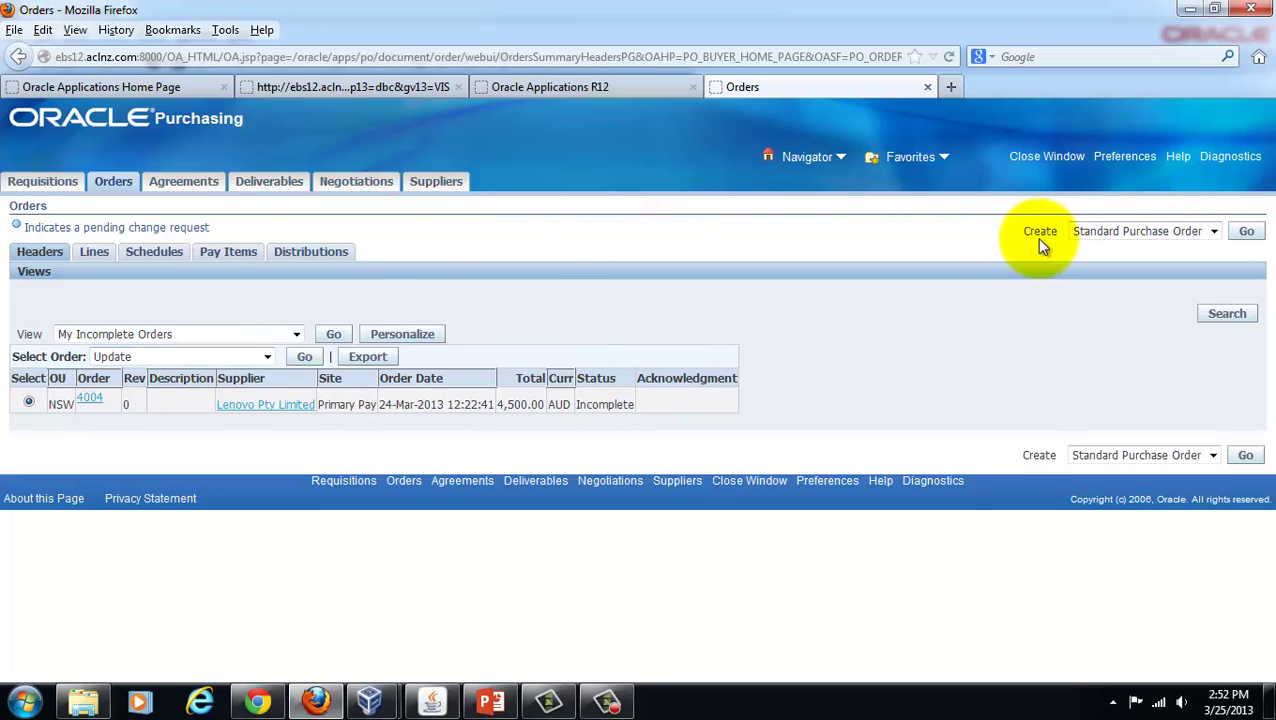
left_click(1212, 233)
left_click(1148, 276)
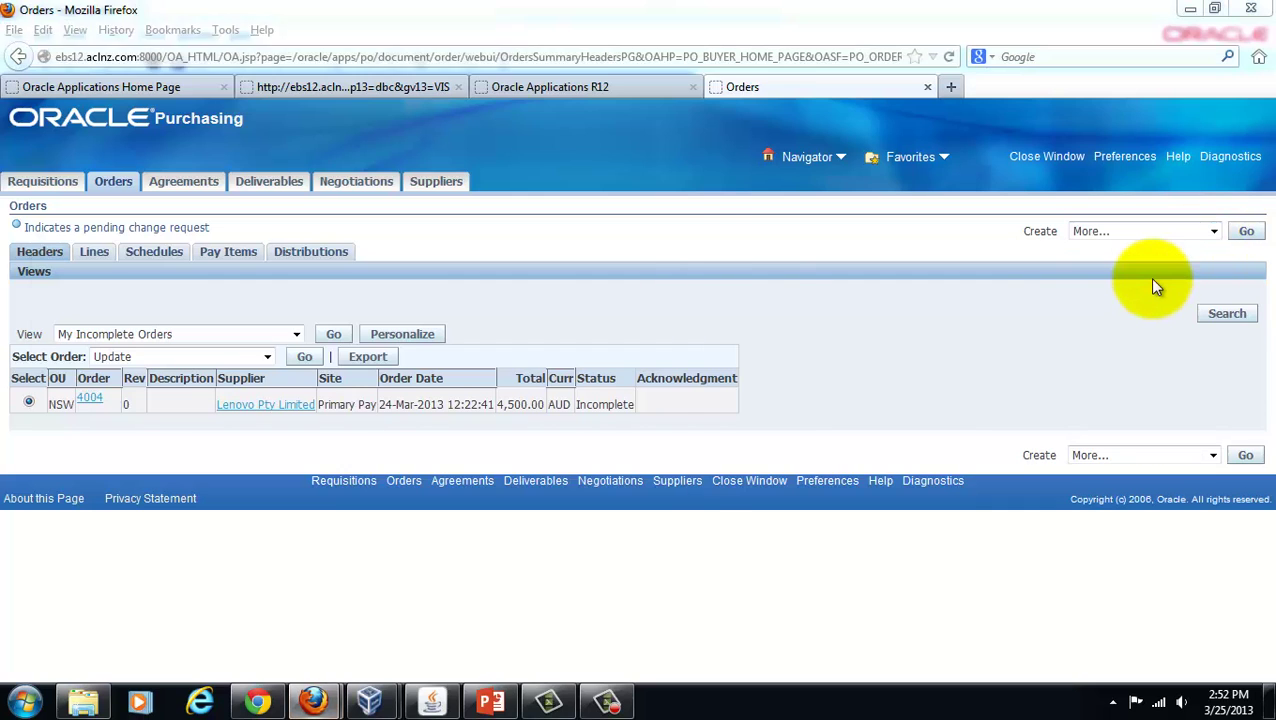
- List all document styles in the Search and Select popup, then cancel without choosing
left_click(346, 190)
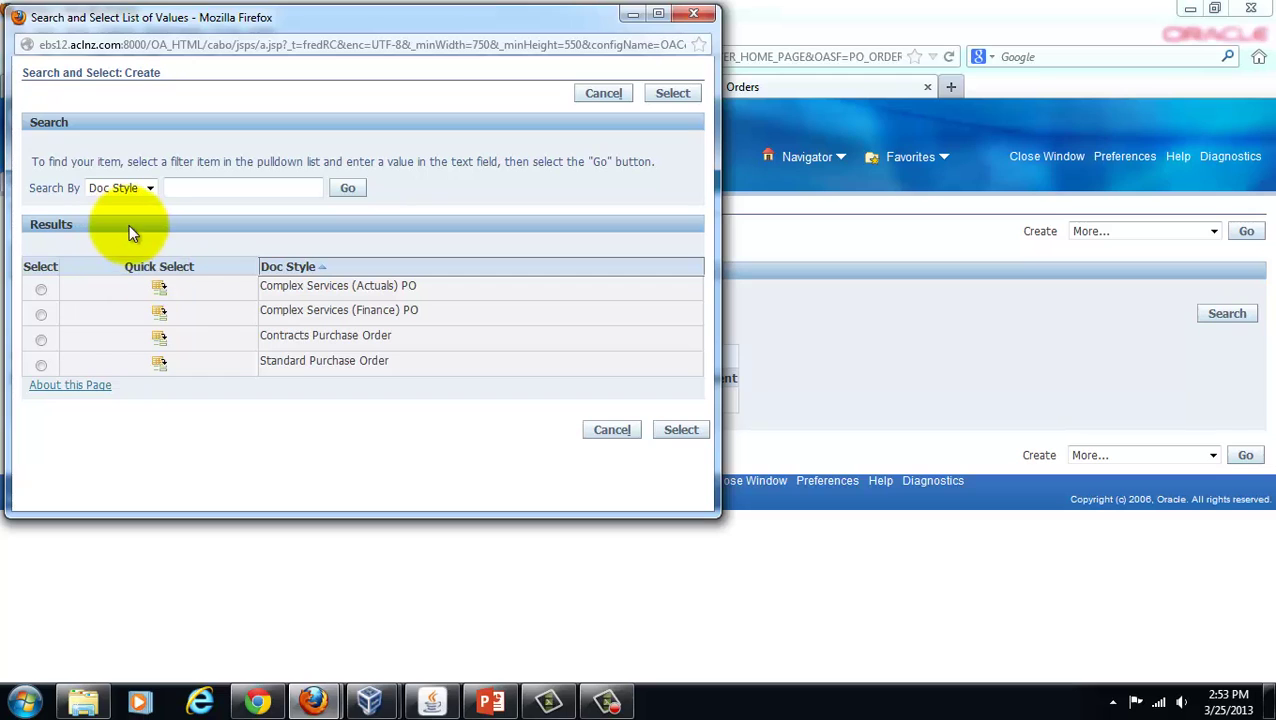
left_click(611, 433)
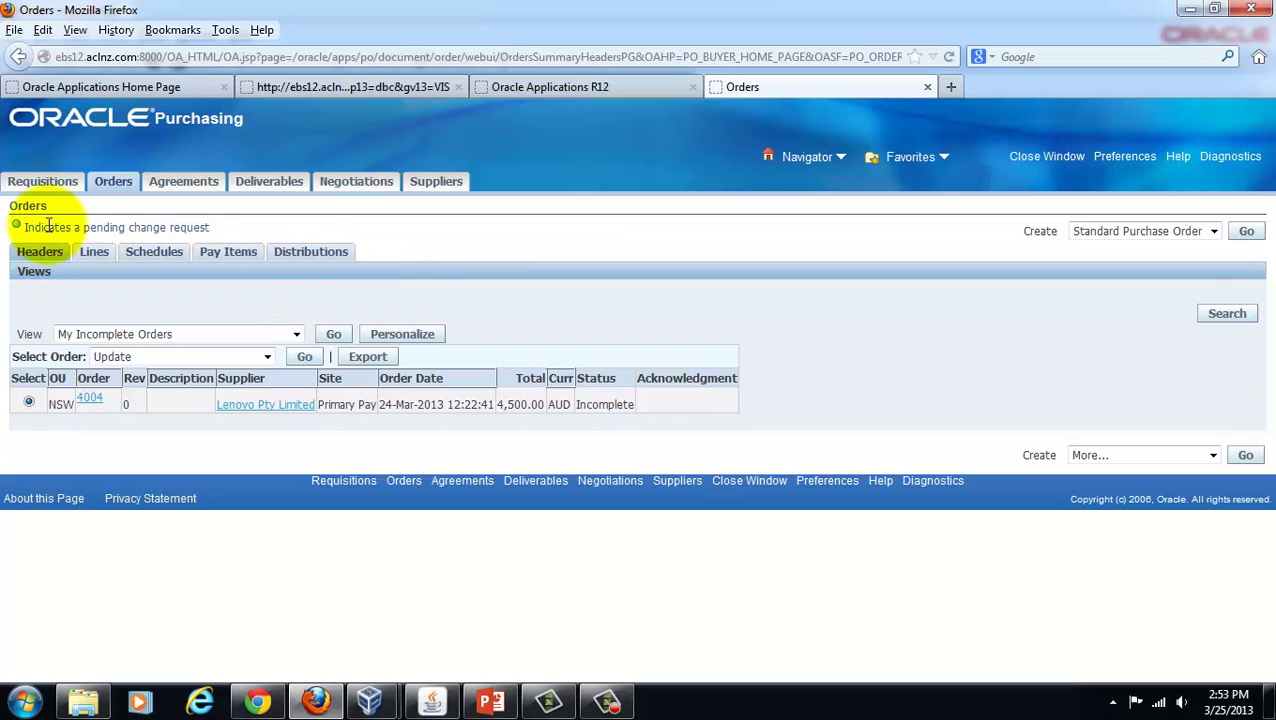
- Open Agreements and list agreement document styles via More..., then cancel the search
left_click(186, 193)
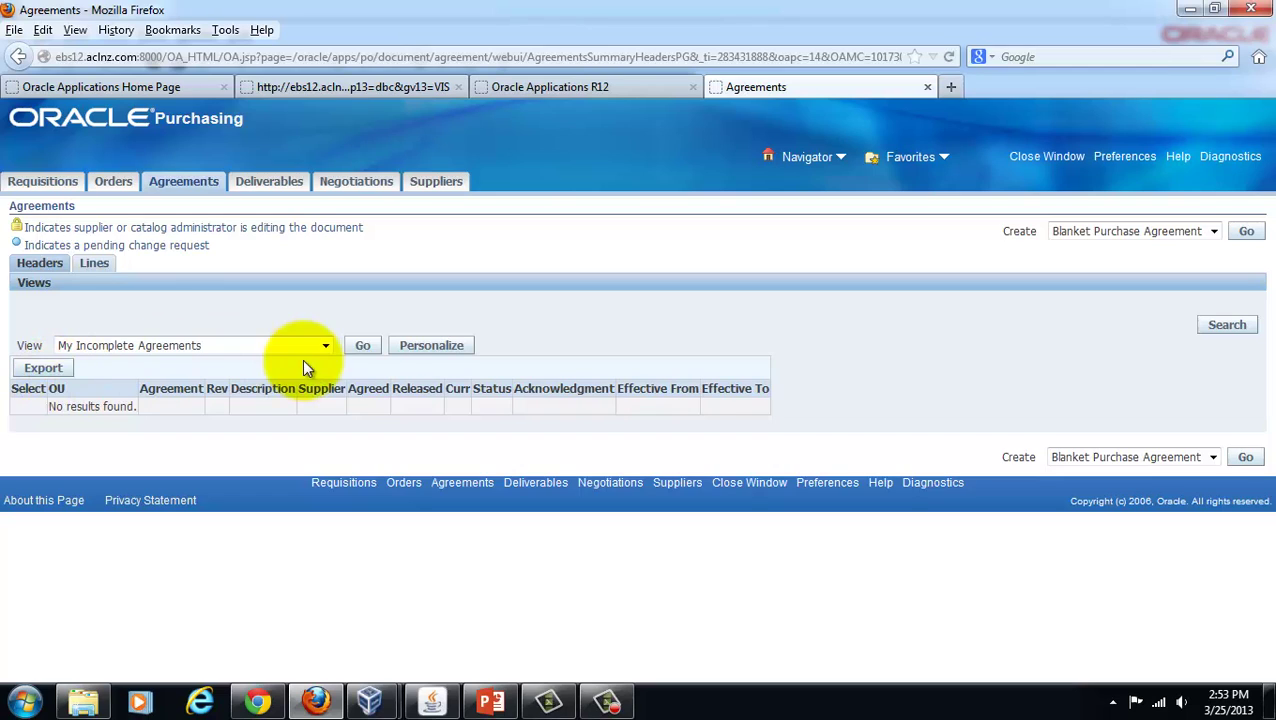
left_click(1215, 235)
left_click(1220, 236)
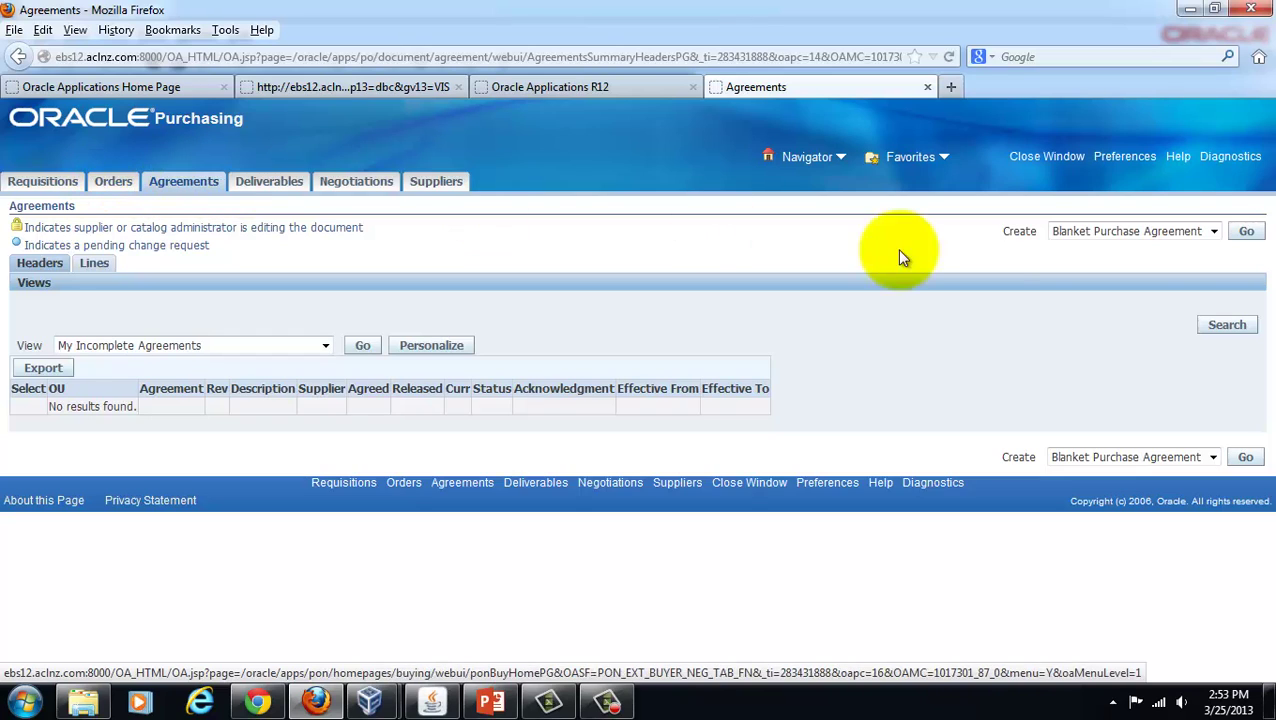
left_click(1212, 232)
left_click(1156, 270)
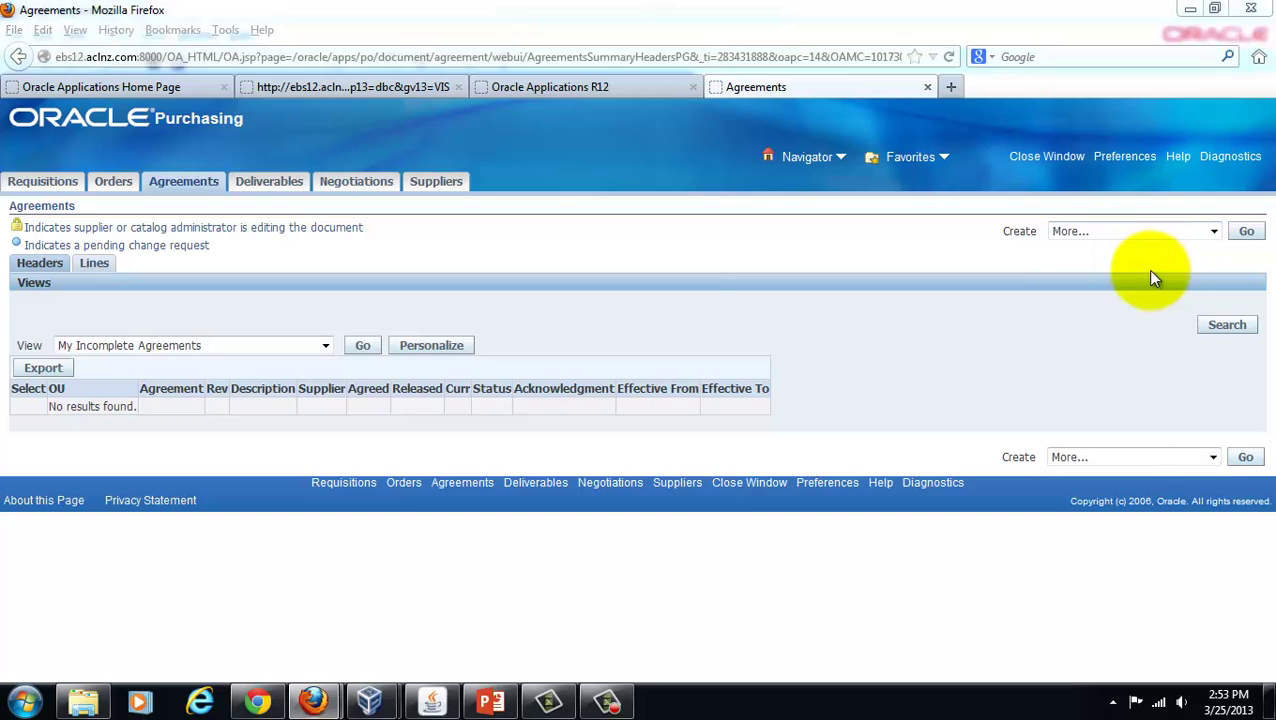
left_click(349, 190)
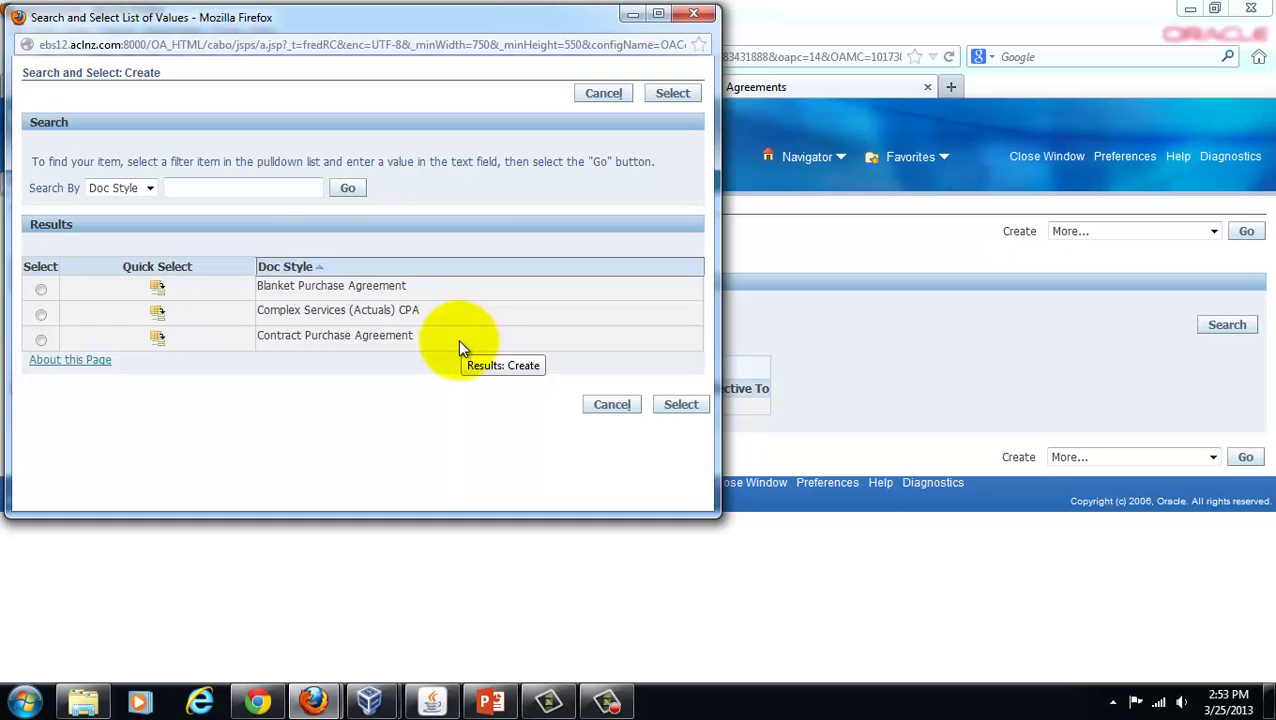
left_click(611, 405)
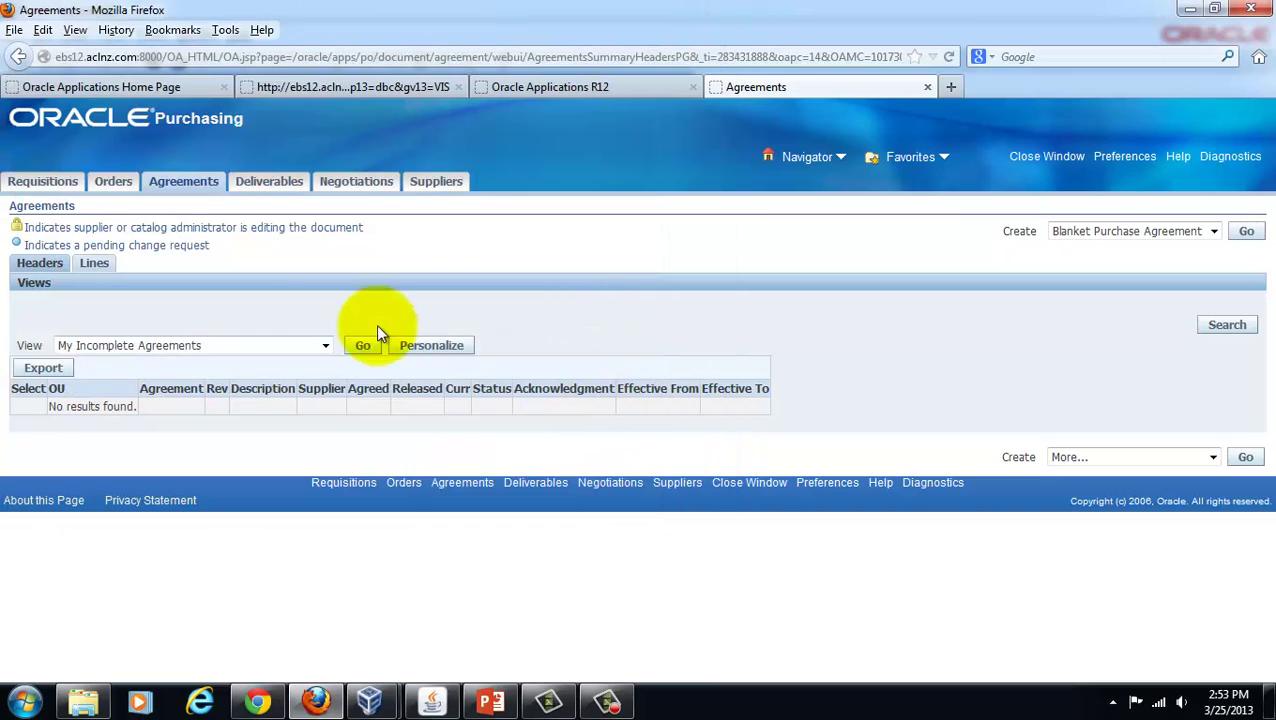
- Open Manage Deliverables and review its search fields and Status results column
left_click(270, 193)
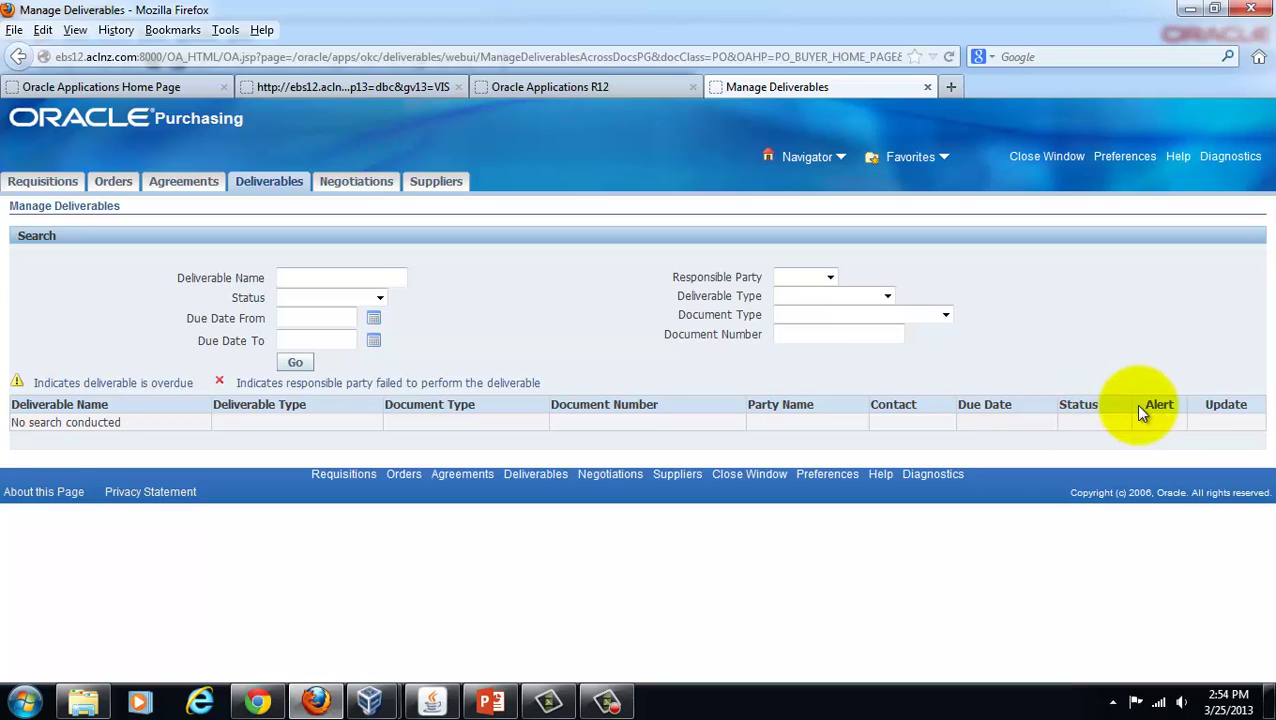
left_click_drag(1099, 405, 1059, 406)
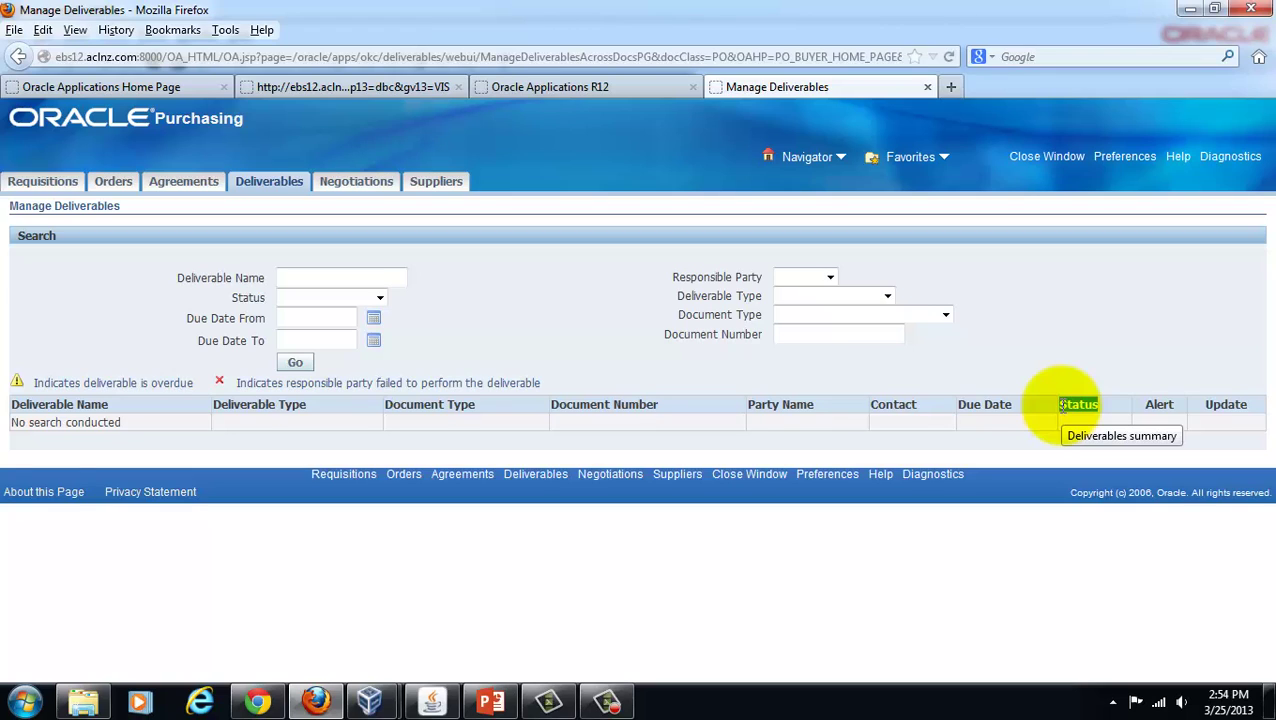
left_click(962, 405)
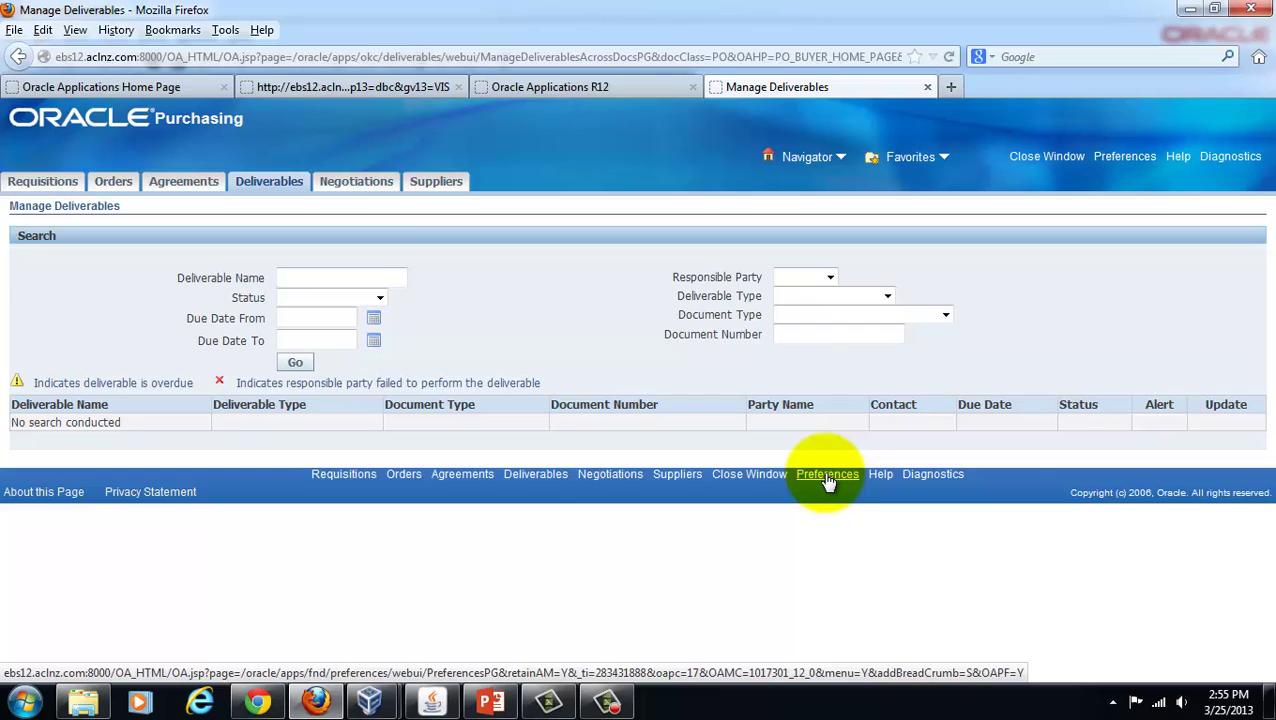
- Open Negotiations Home, showing no published negotiations and its quick links
left_click(353, 191)
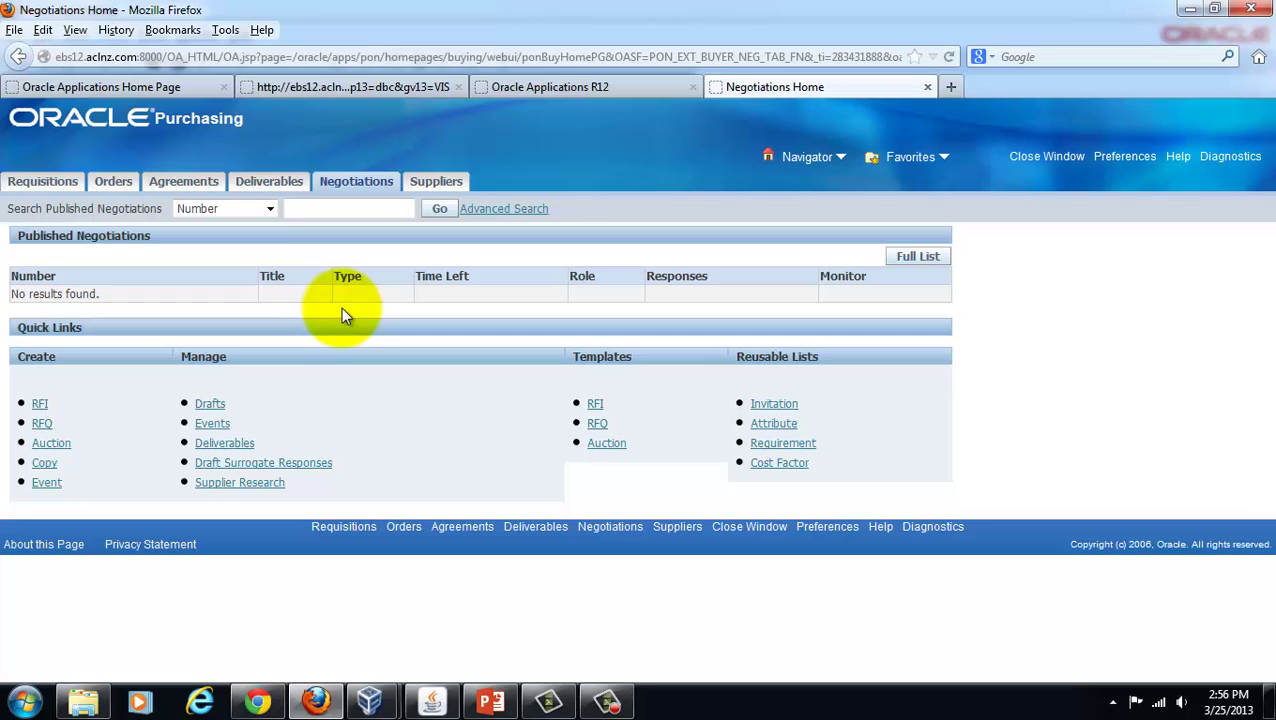
- Open the Suppliers page with its supplier search and To Do List of pending requests
left_click(443, 190)
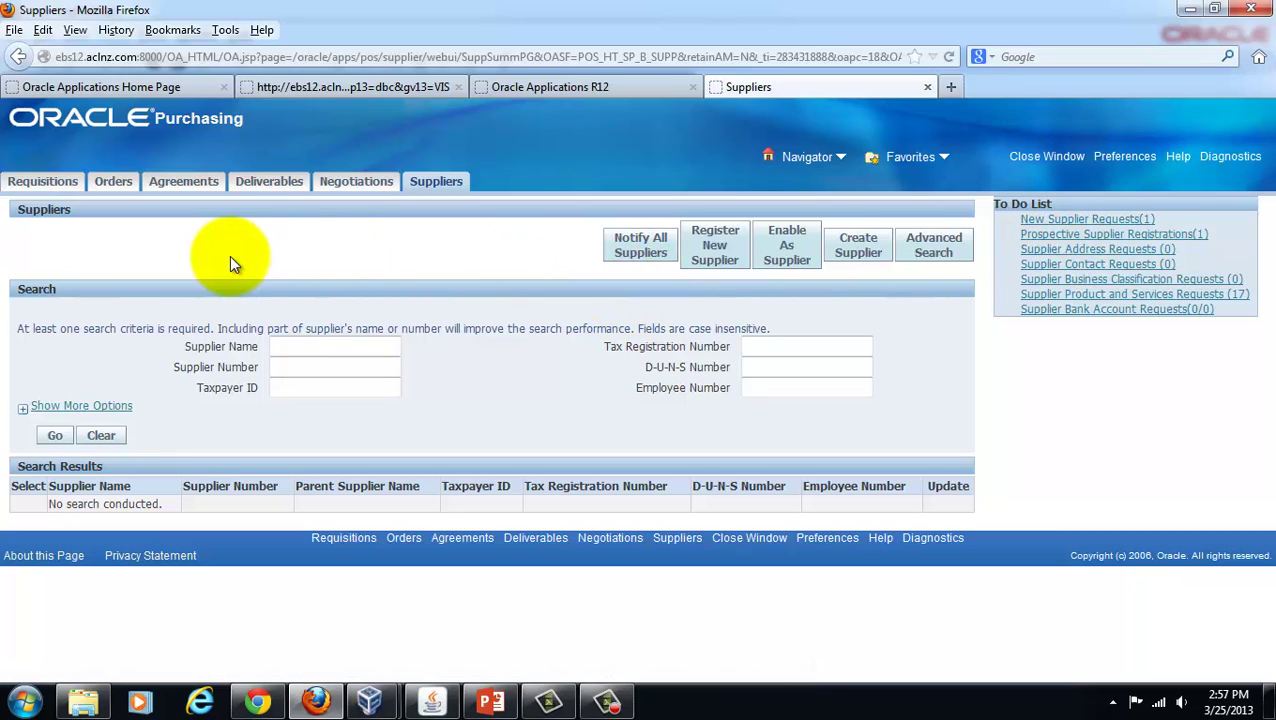
- Return to Orders, list purchase order document styles via More..., then cancel
left_click(111, 185)
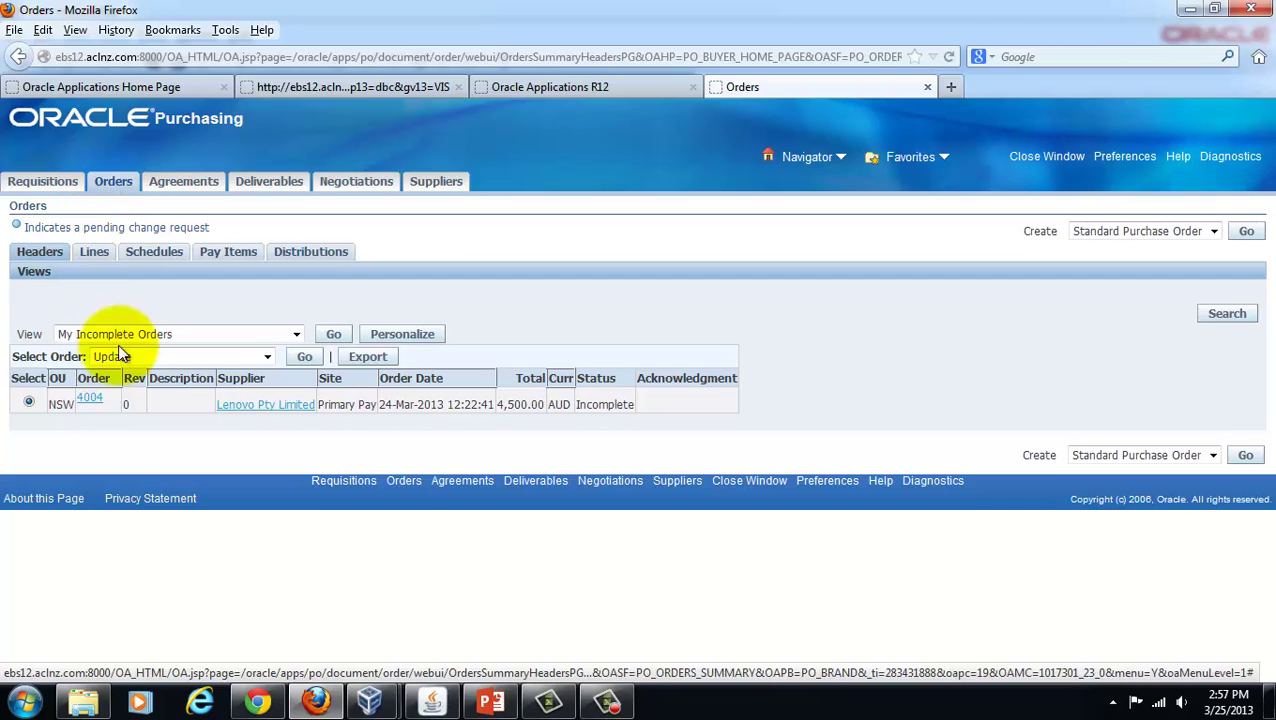
left_click(1214, 234)
left_click(1147, 276)
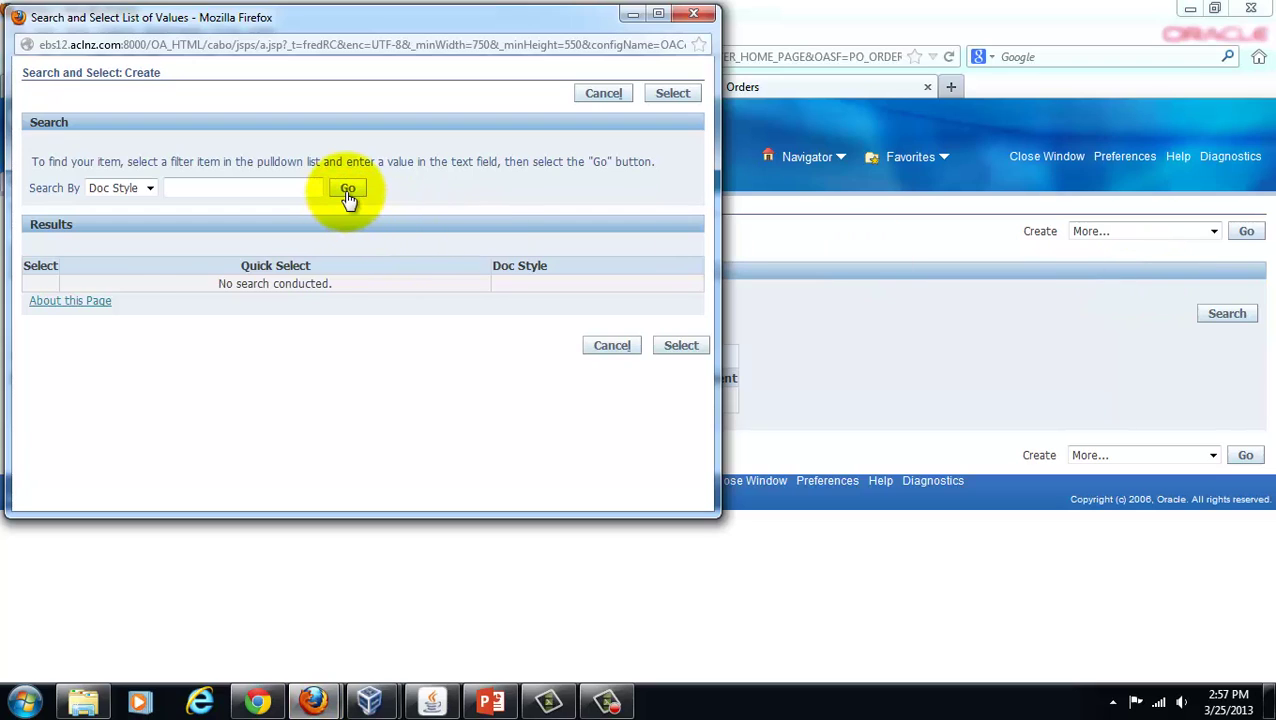
left_click(346, 193)
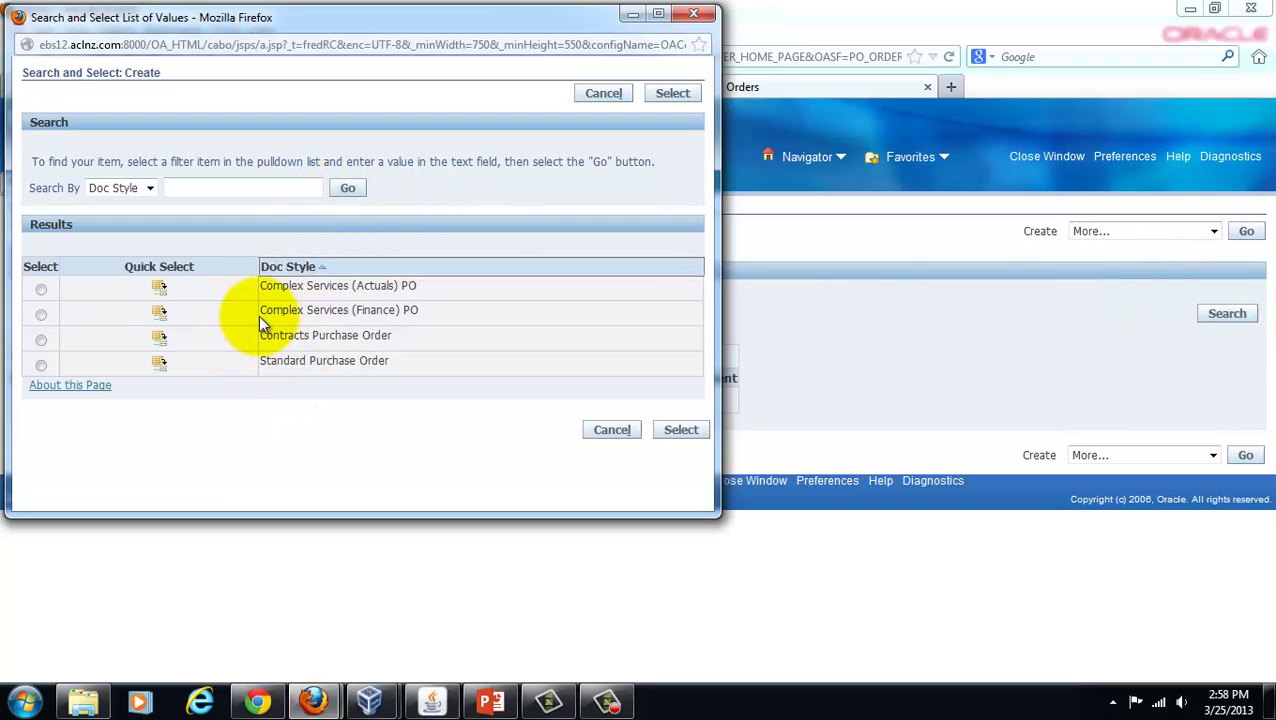
left_click_drag(259, 314, 262, 285)
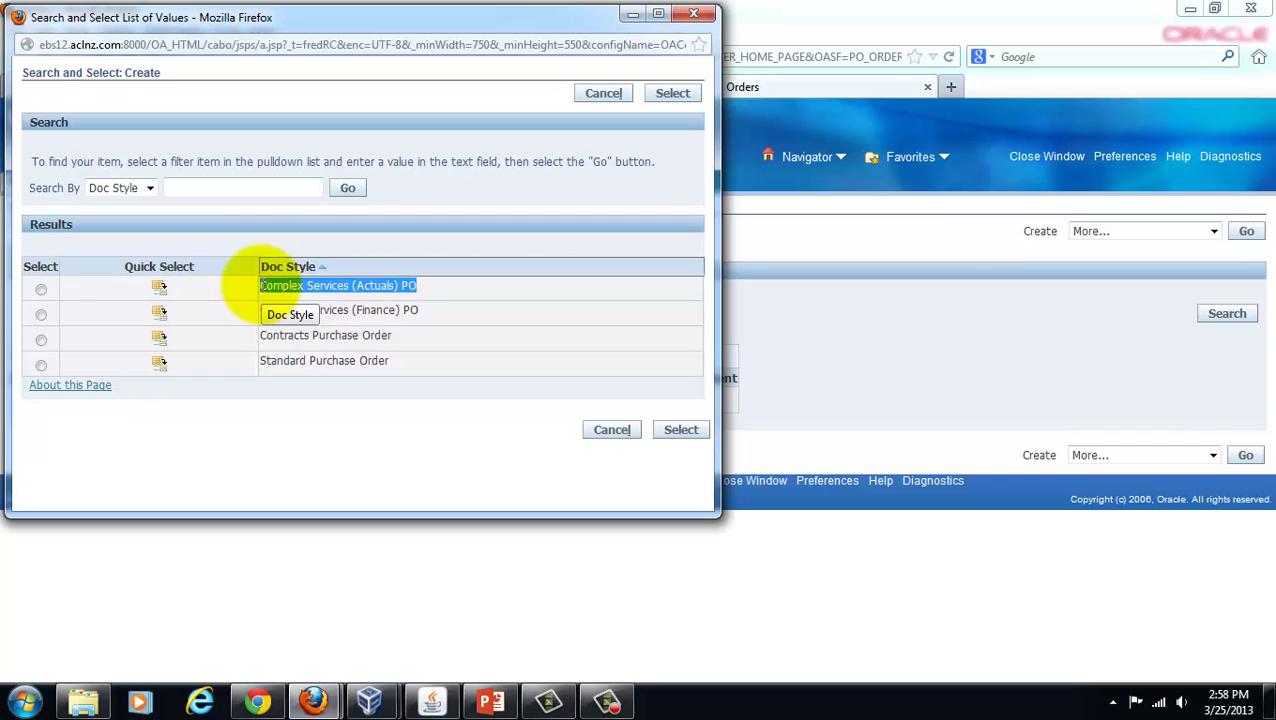
left_click(612, 429)
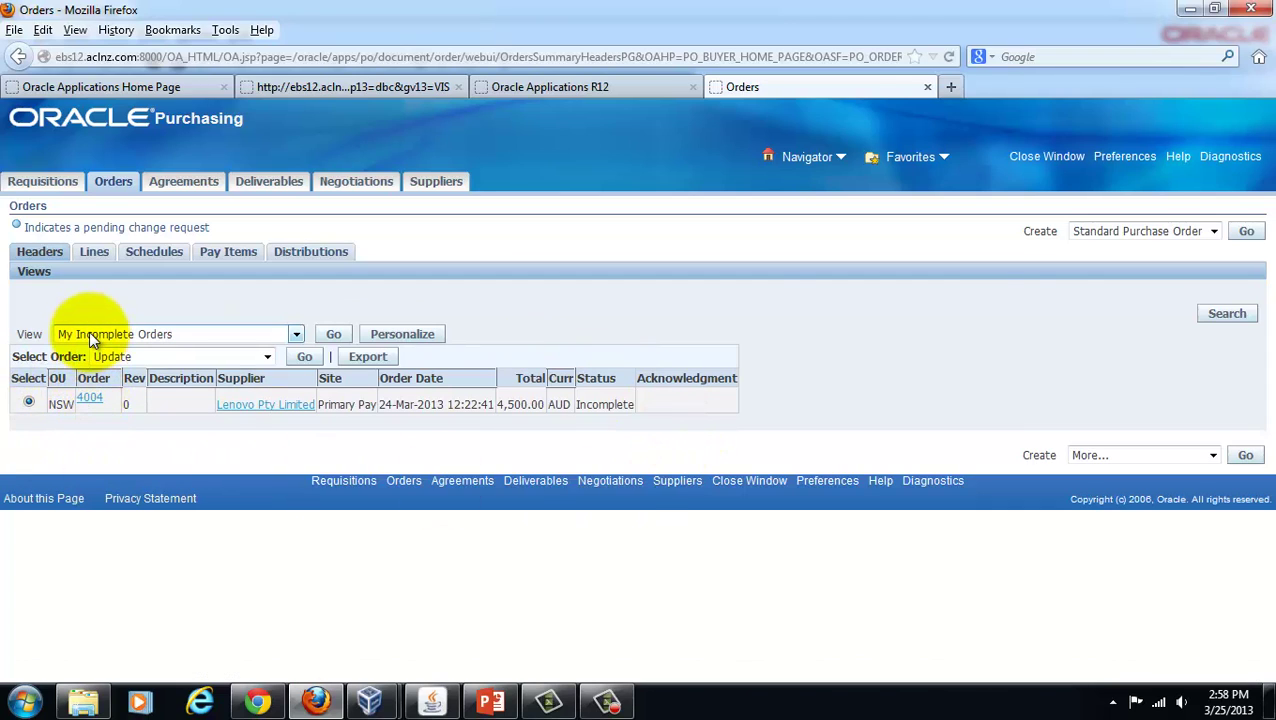
left_click(247, 339)
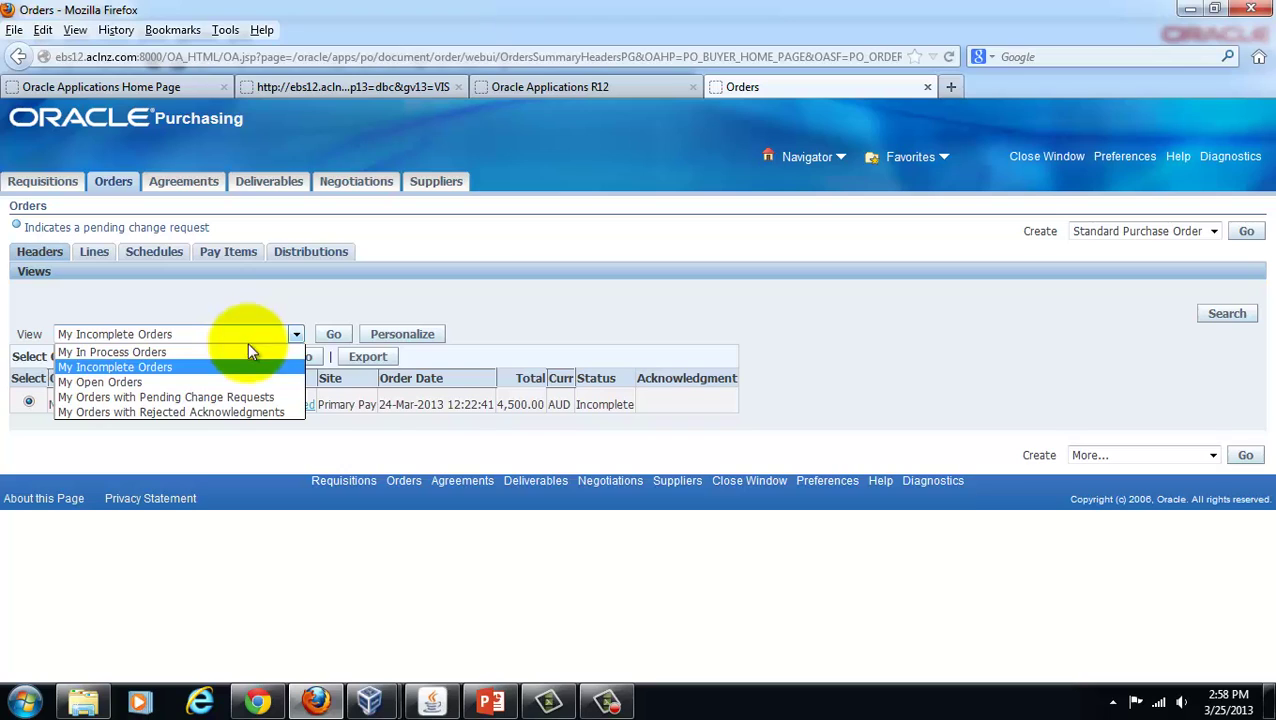
left_click(574, 318)
left_click(410, 336)
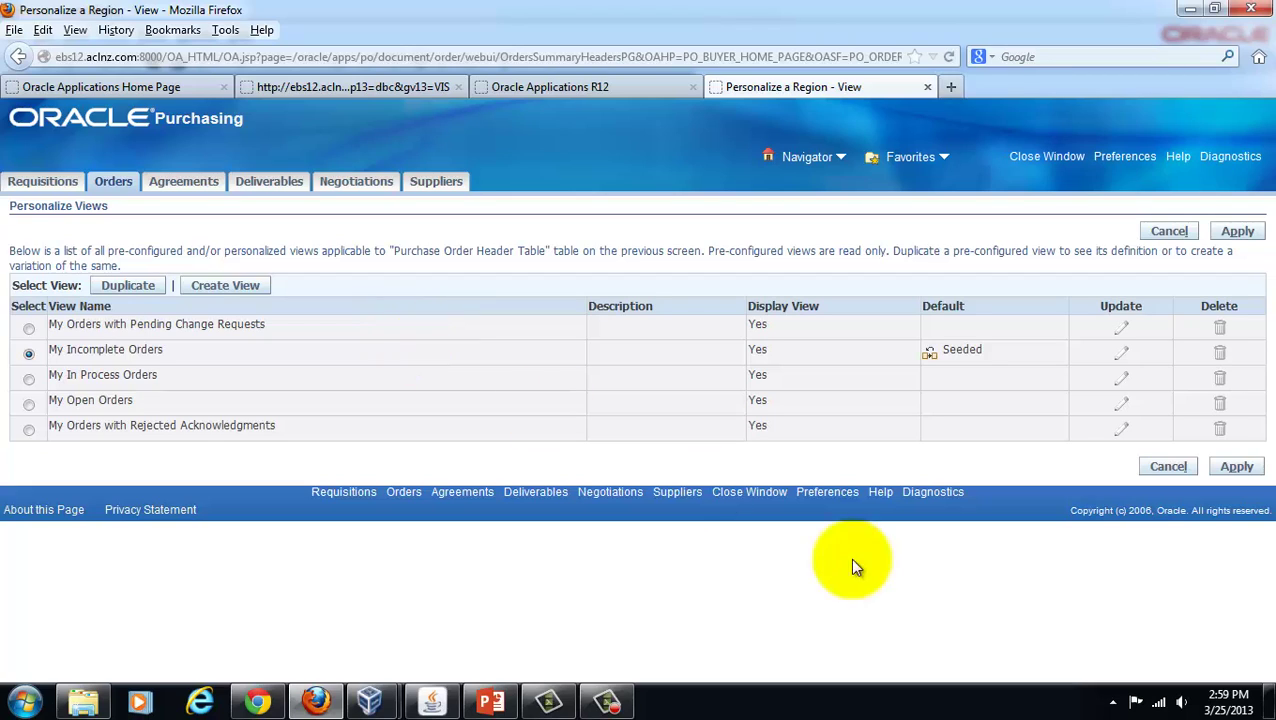
left_click(1168, 470)
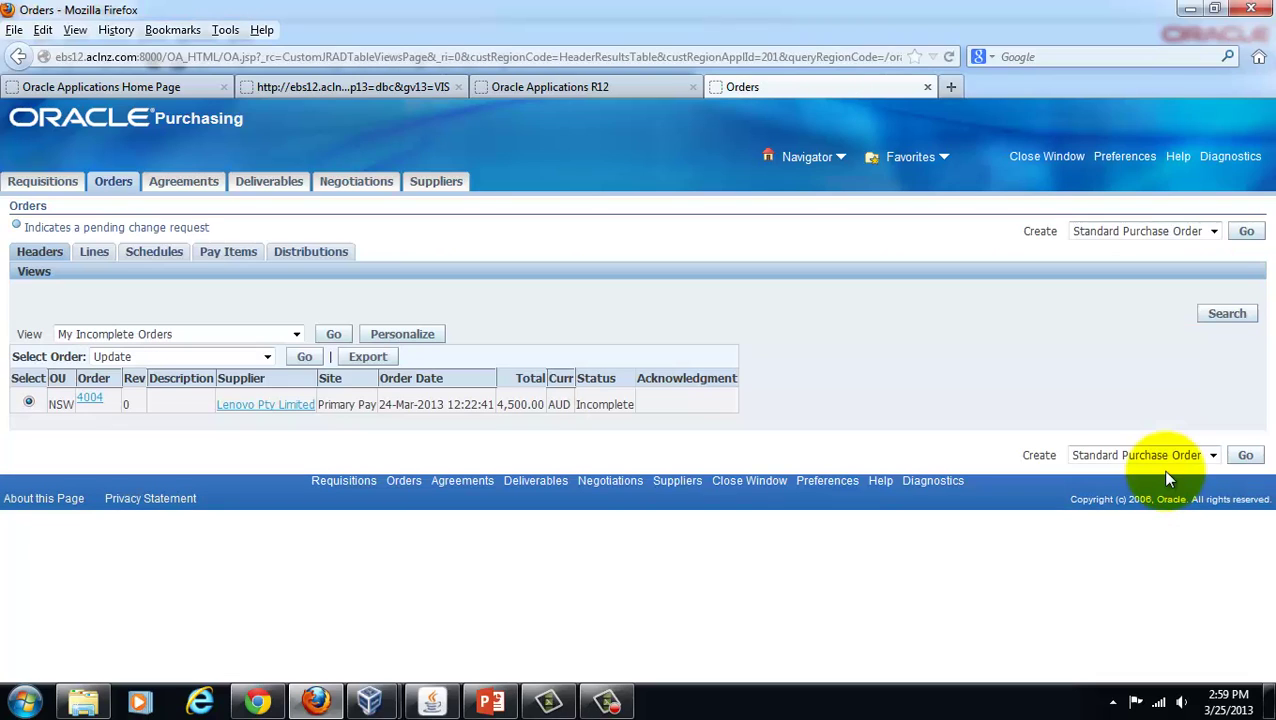